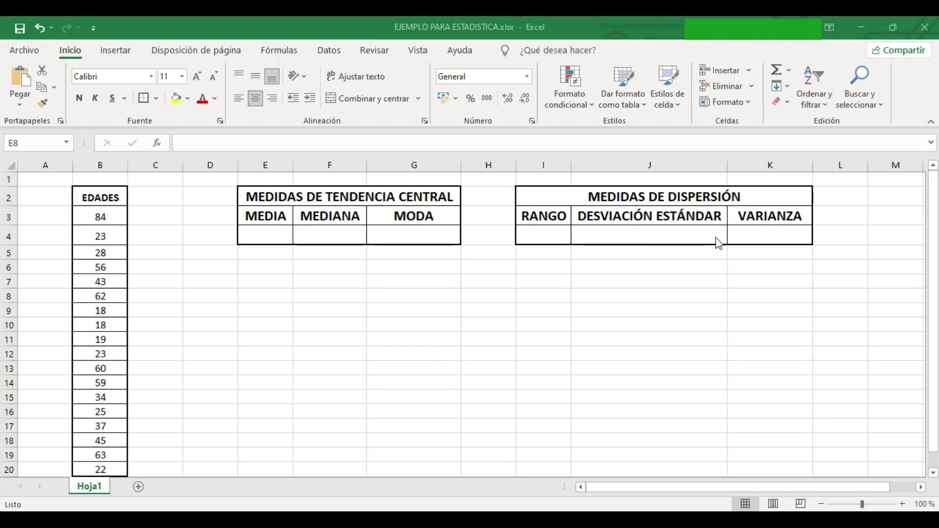
- Enter =PROMEDIO(B3:B20) in E4 to average the ages, giving 39,944
click(258, 237)
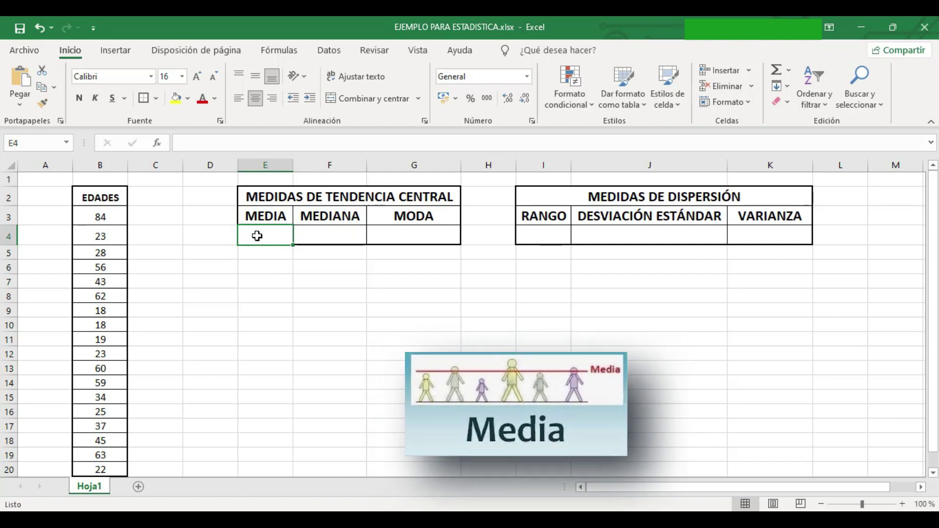
text(=pro)
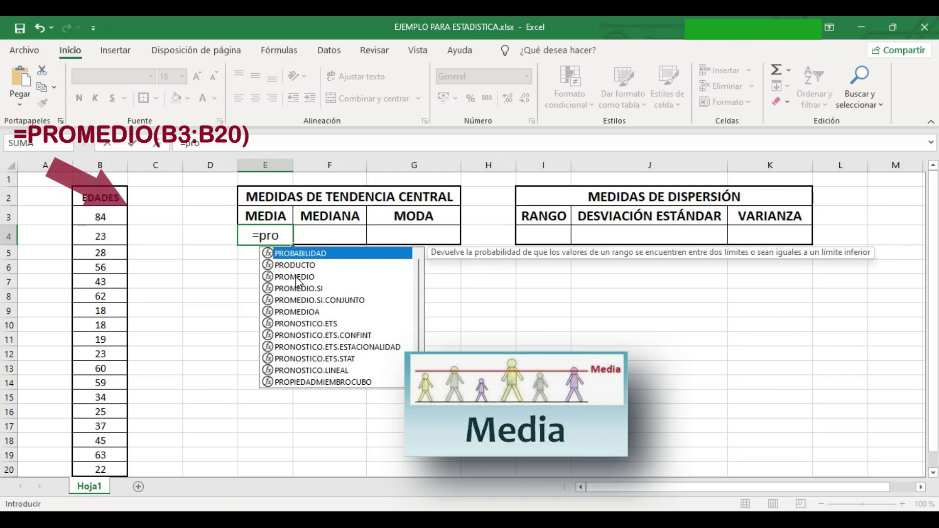
click(296, 277)
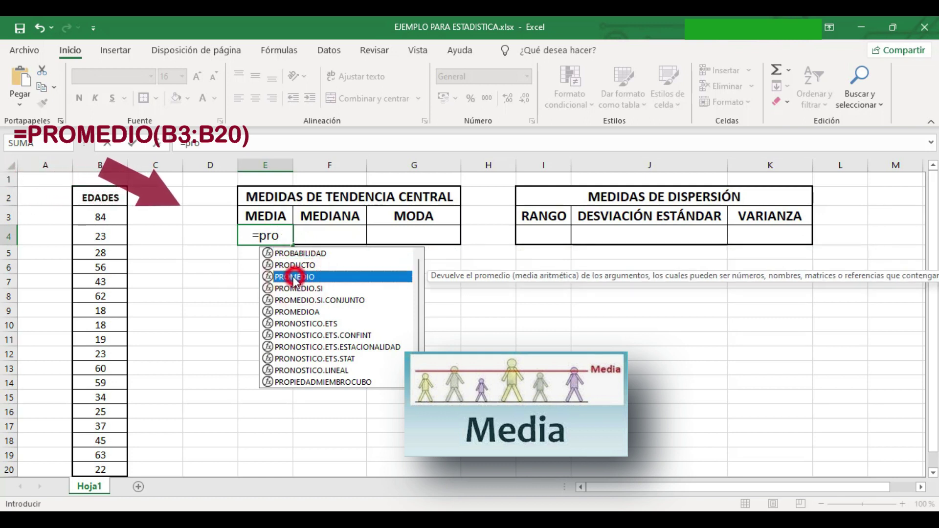
double_click(295, 277)
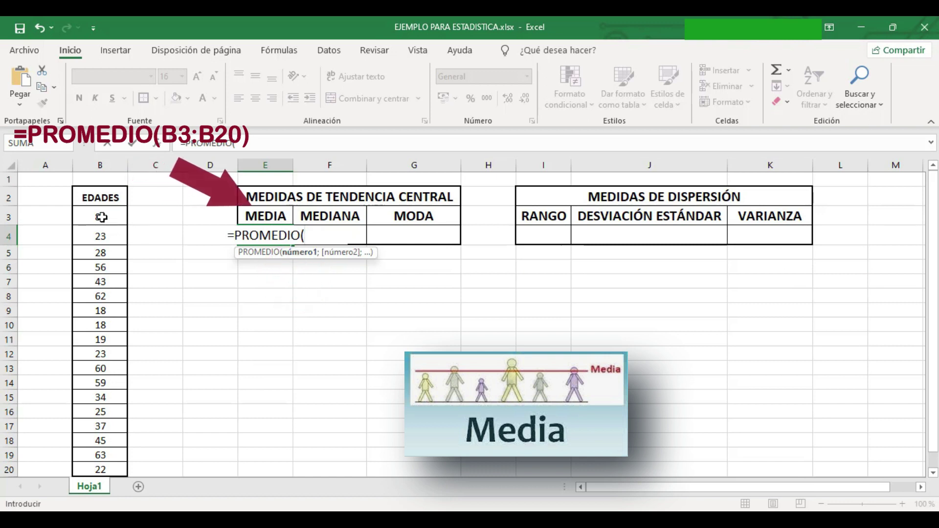
drag(101, 217, 102, 468)
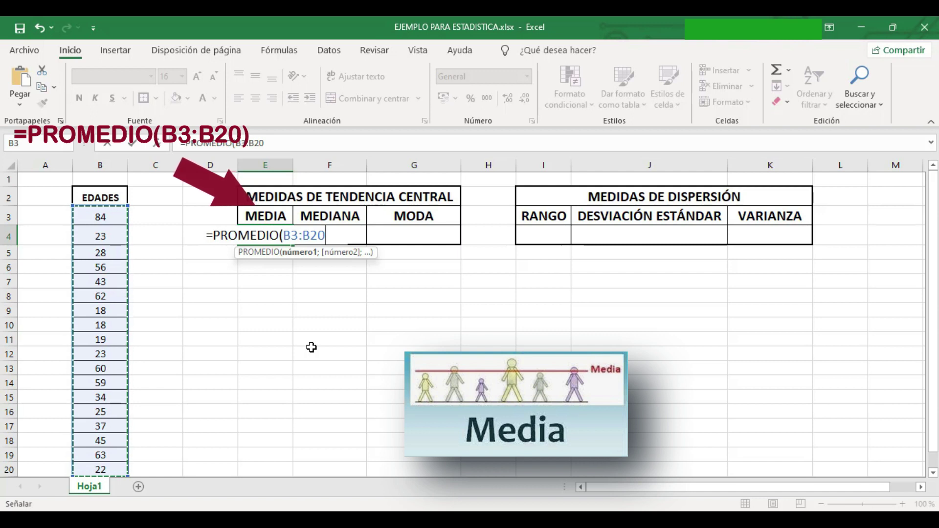
text())
key(Return)
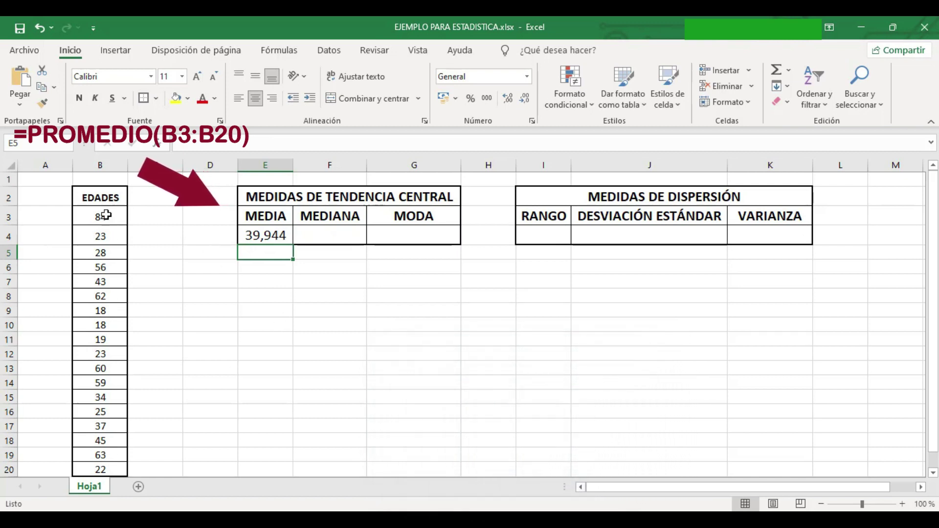
- Enter =MEDIANA(B3:B20) in F4 for the median age of 35,5
click(331, 234)
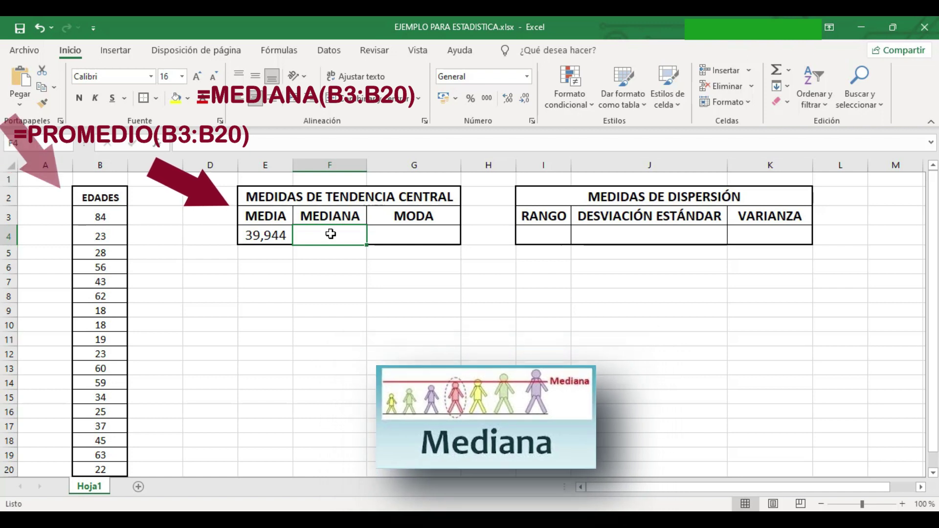
text(=medi)
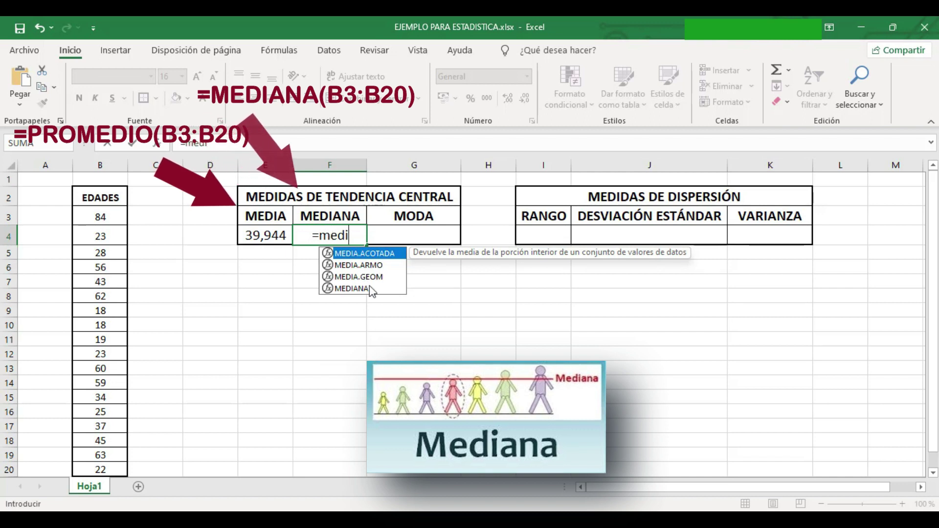
double_click(362, 290)
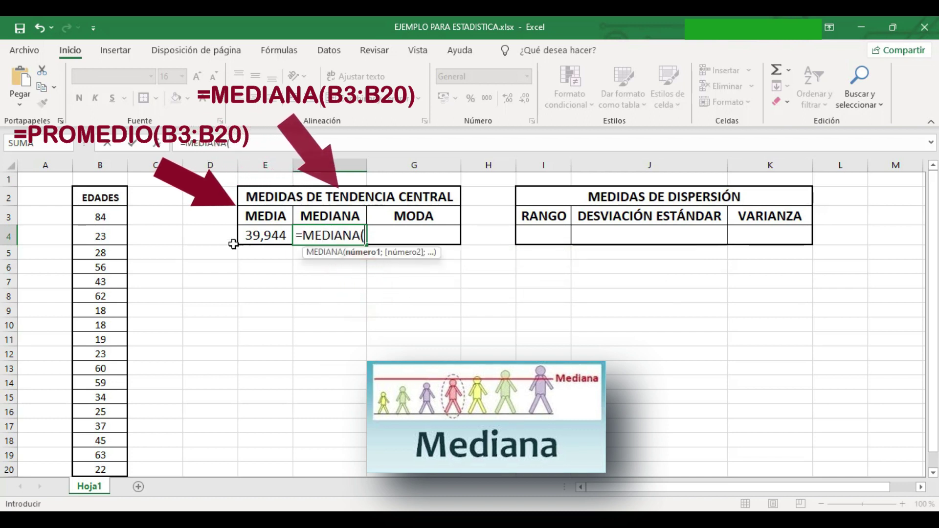
drag(104, 219, 101, 469)
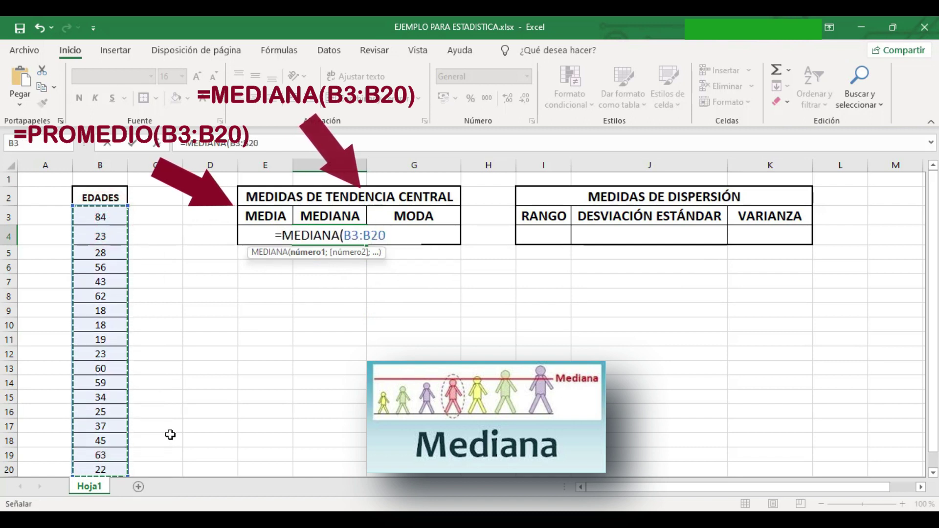
text())
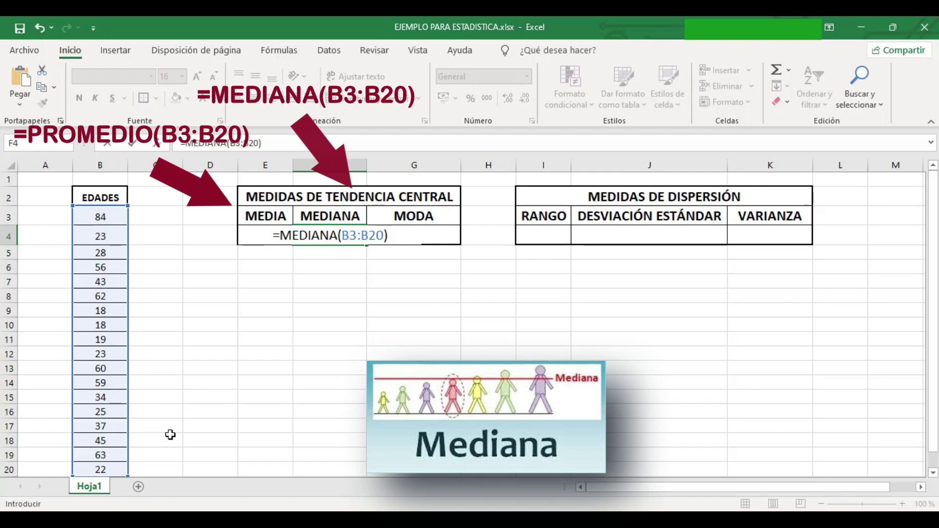
key(Return)
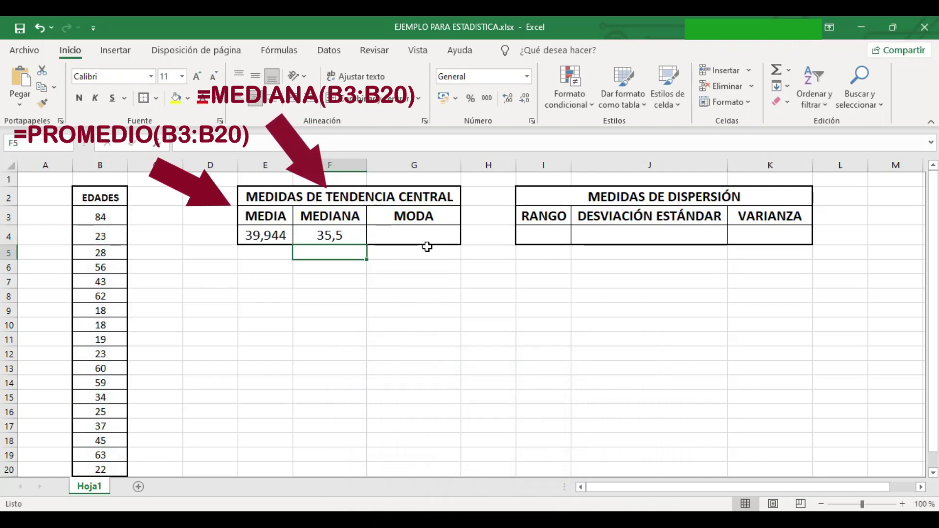
- Enter =MODA.UNO(B3:B20) in G4 for the most frequent age, 23
click(407, 236)
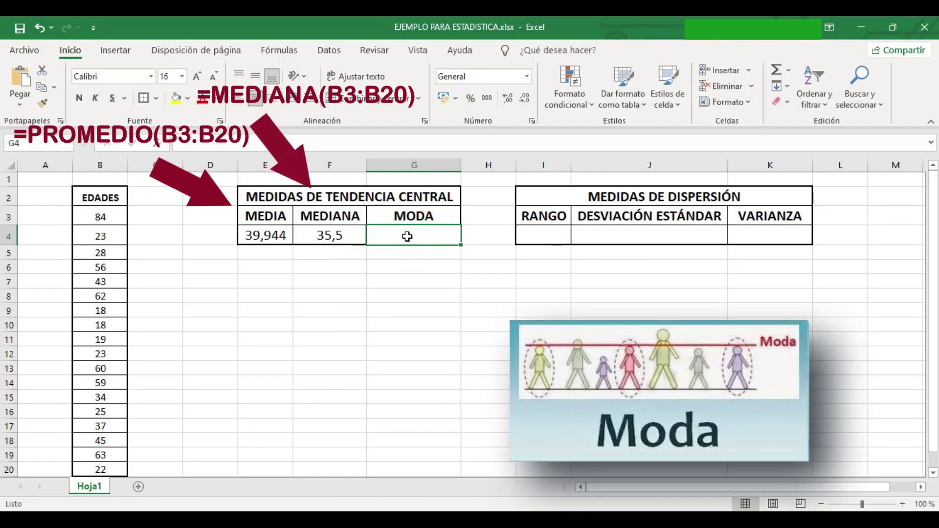
text(=)
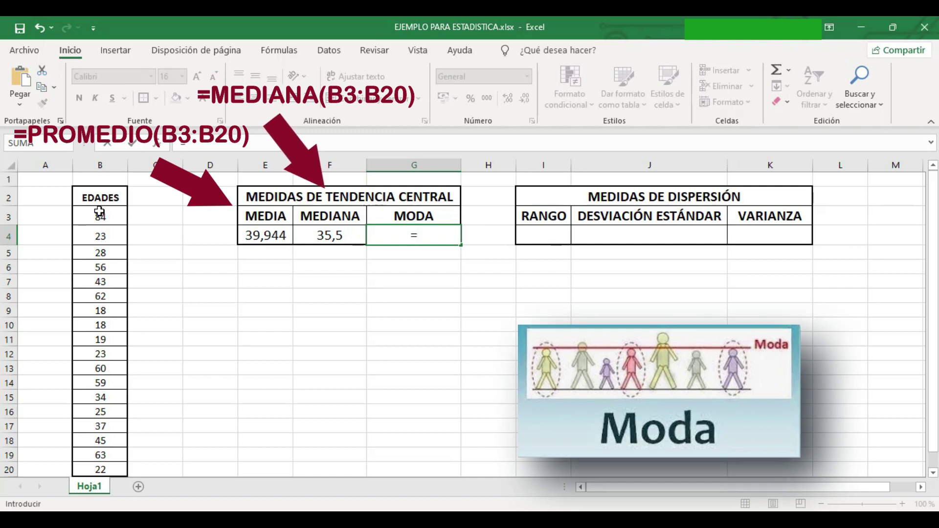
text(moda)
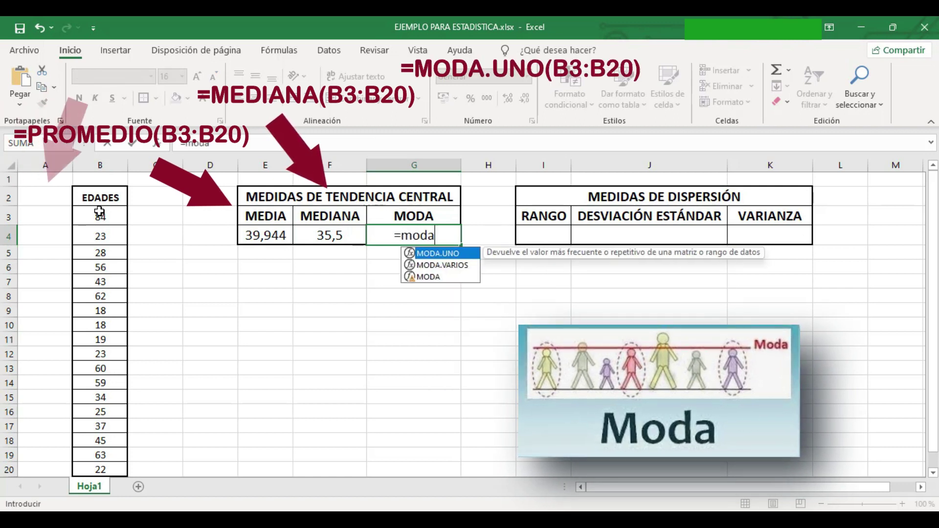
text(.)
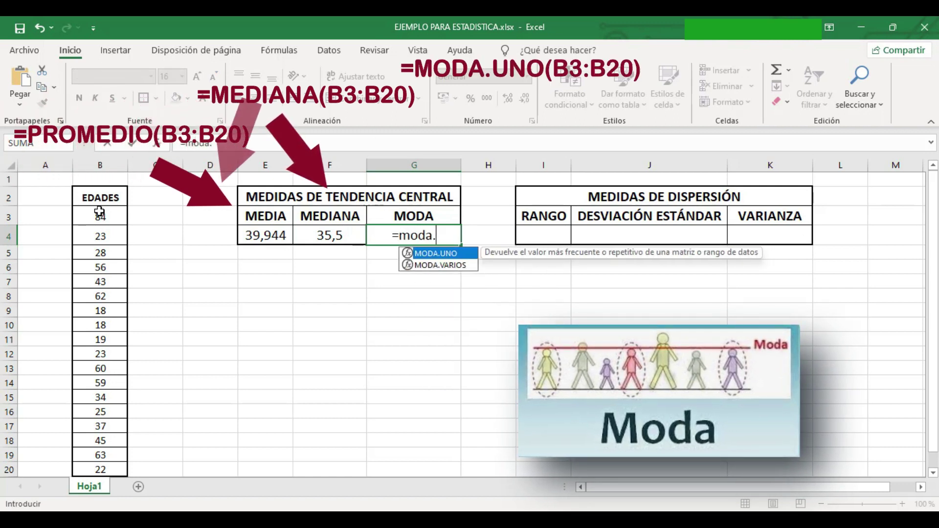
double_click(430, 253)
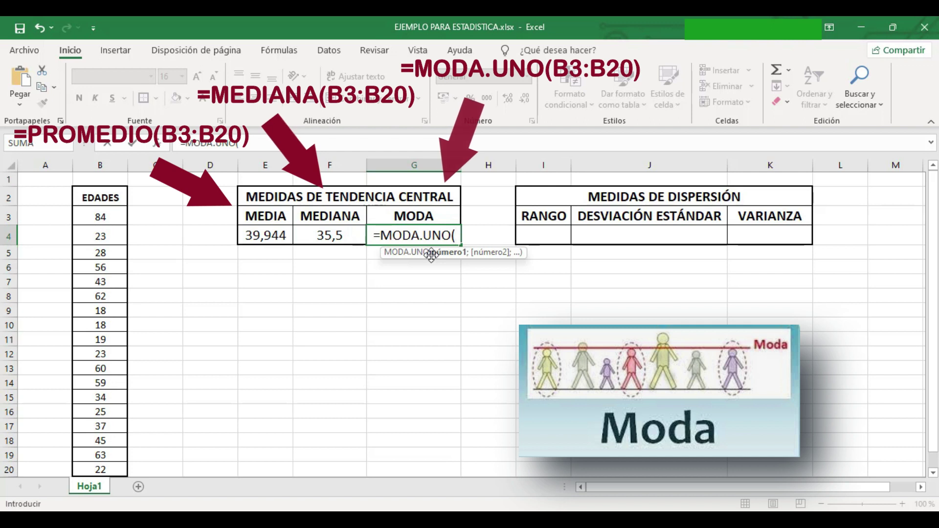
drag(98, 220, 105, 465)
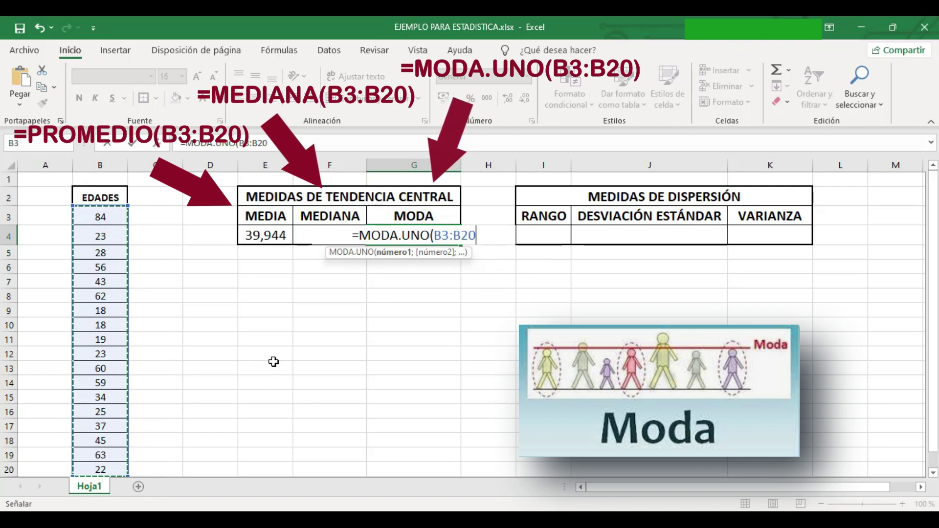
text())
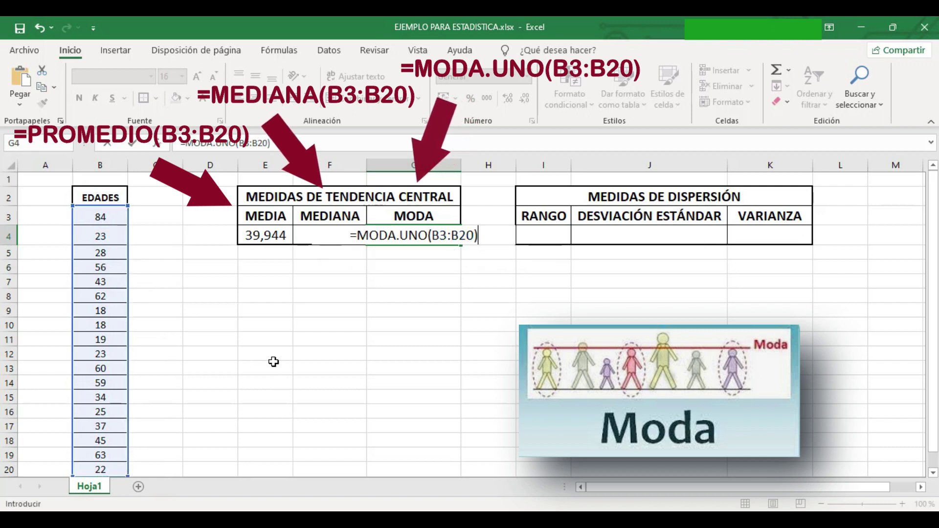
key(Return)
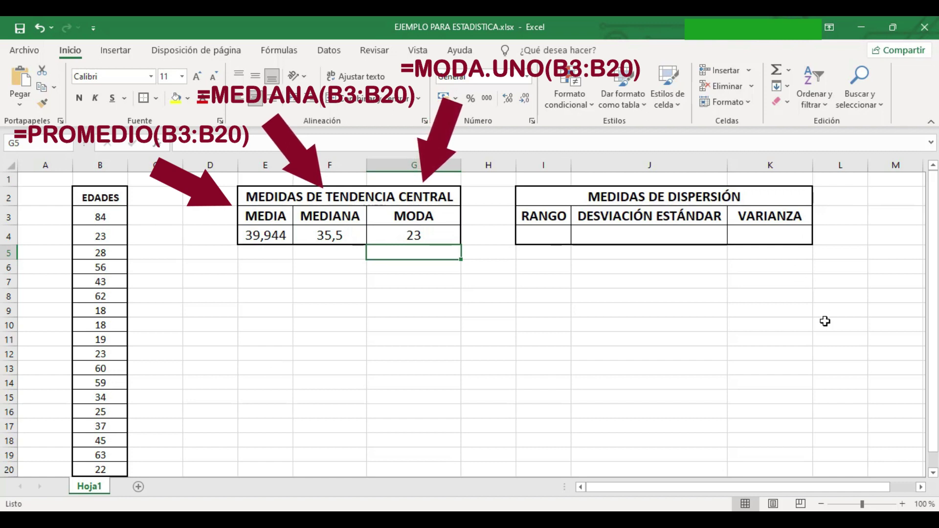
- Compute the age range in I4 as maximum minus minimum of B3:B20, giving 66
click(537, 236)
text(=)
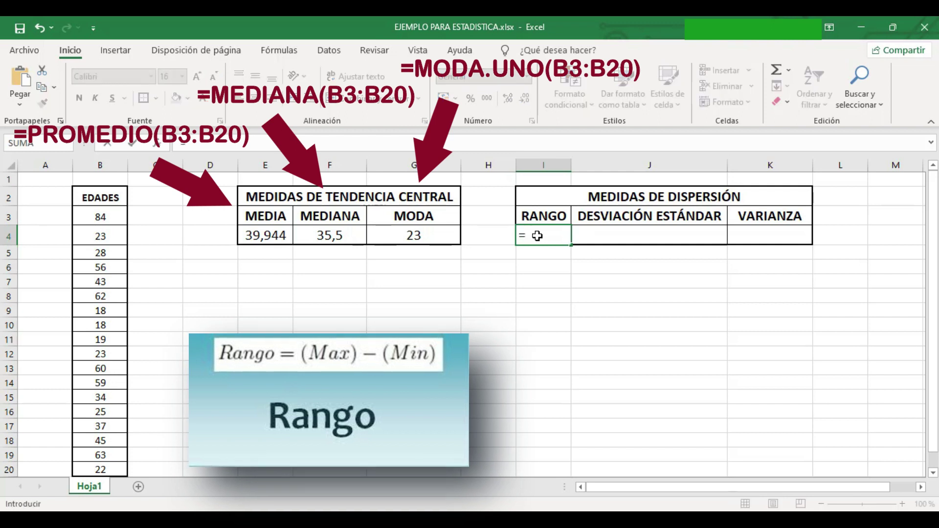
text(ma)
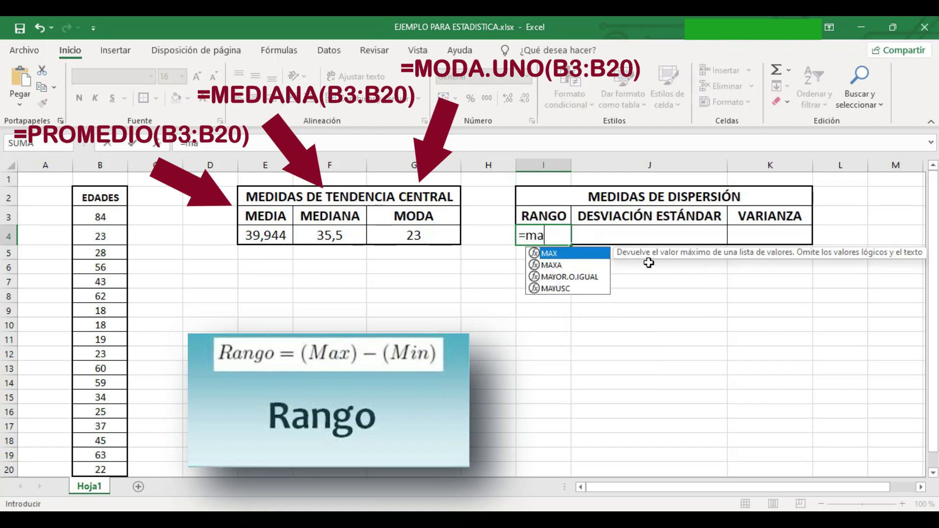
double_click(558, 256)
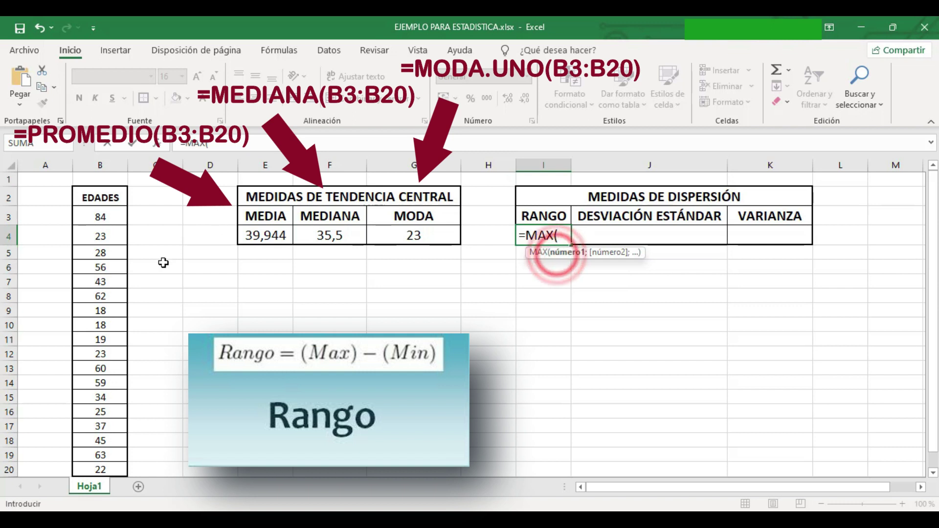
drag(100, 217, 100, 467)
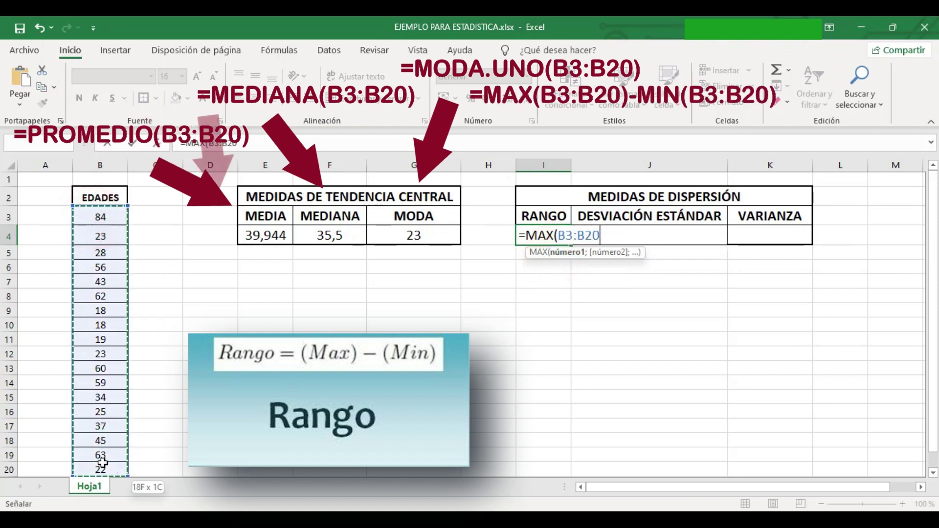
text()-)
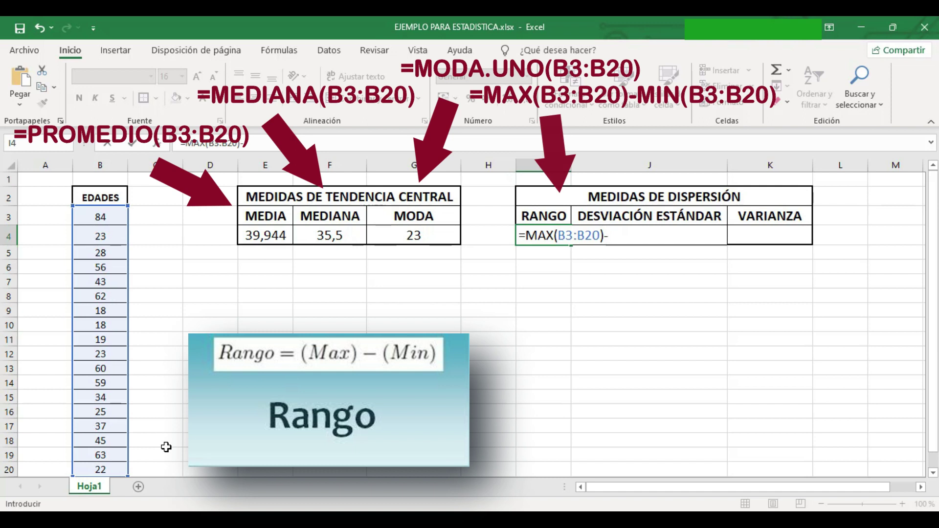
text(mi)
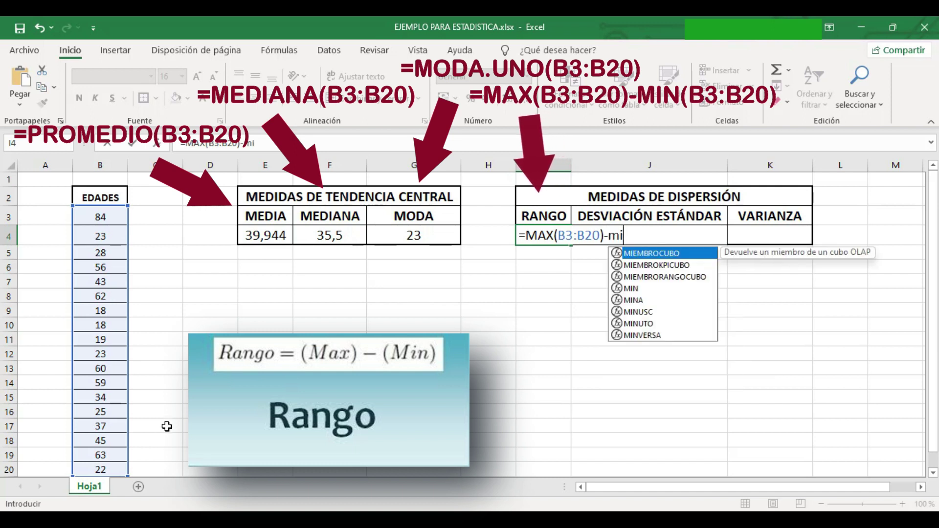
double_click(632, 289)
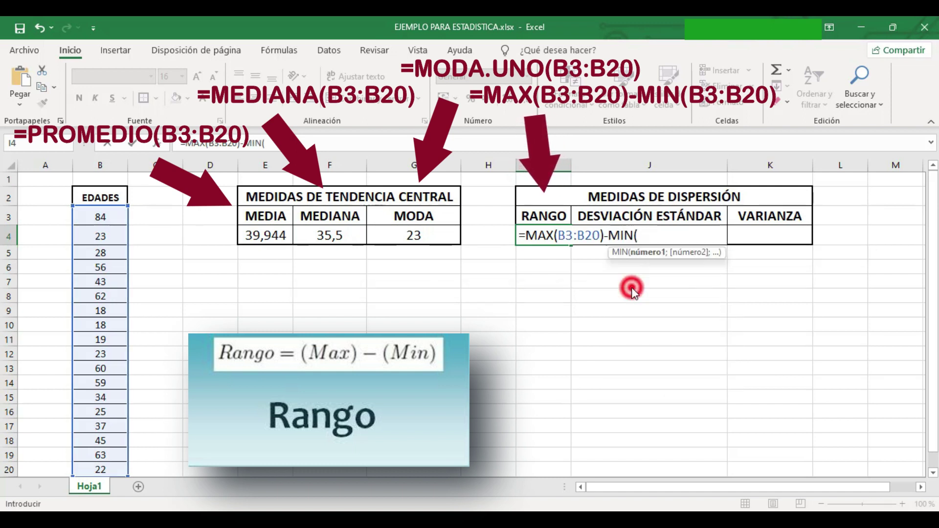
drag(85, 214, 100, 472)
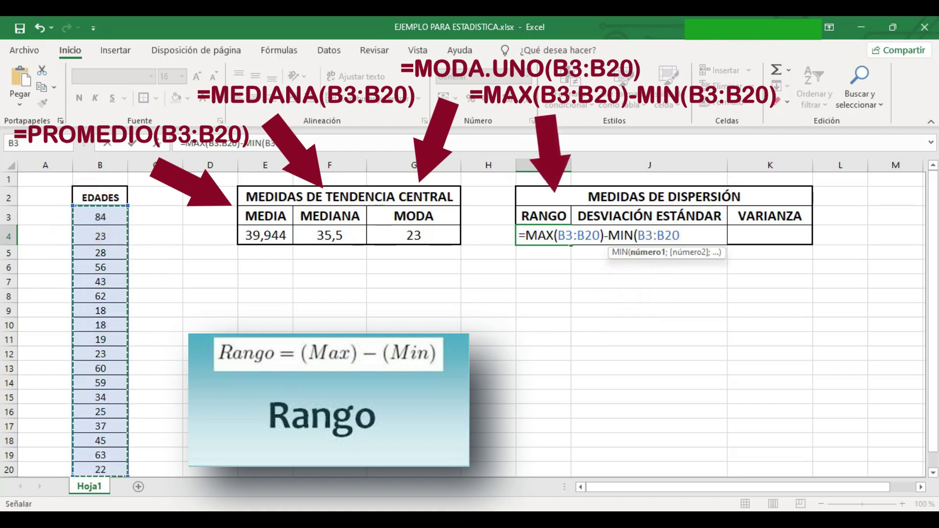
text())
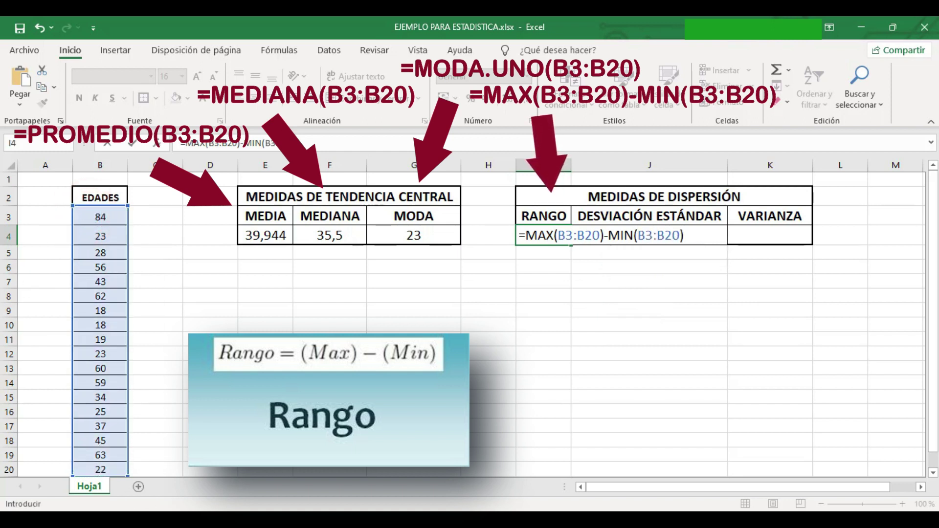
key(Return)
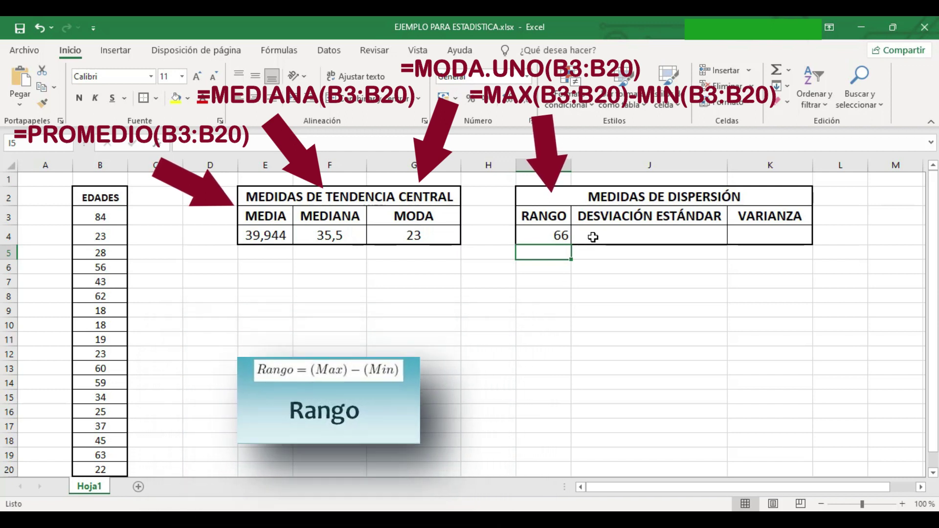
- Enter =DESVEST.M(B3:B20) in J4 for the sample standard deviation, 19,88931792
click(593, 237)
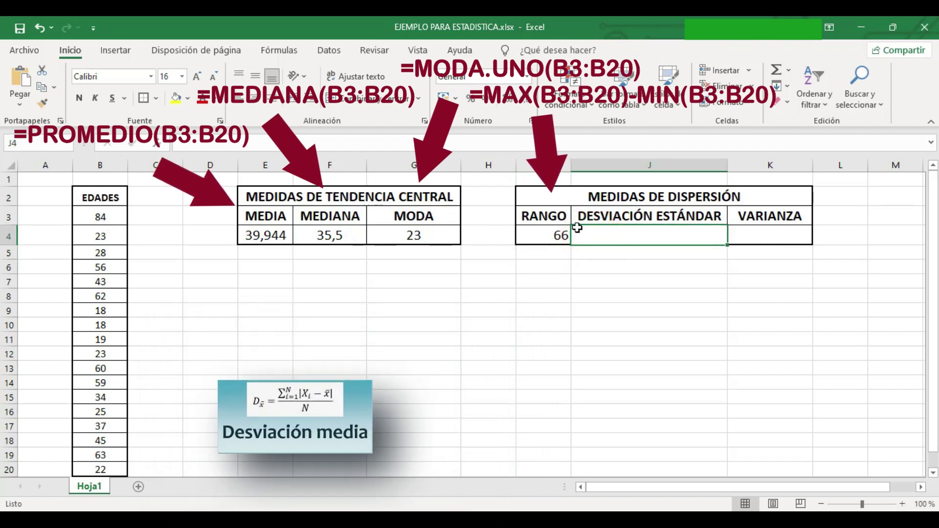
text(=)
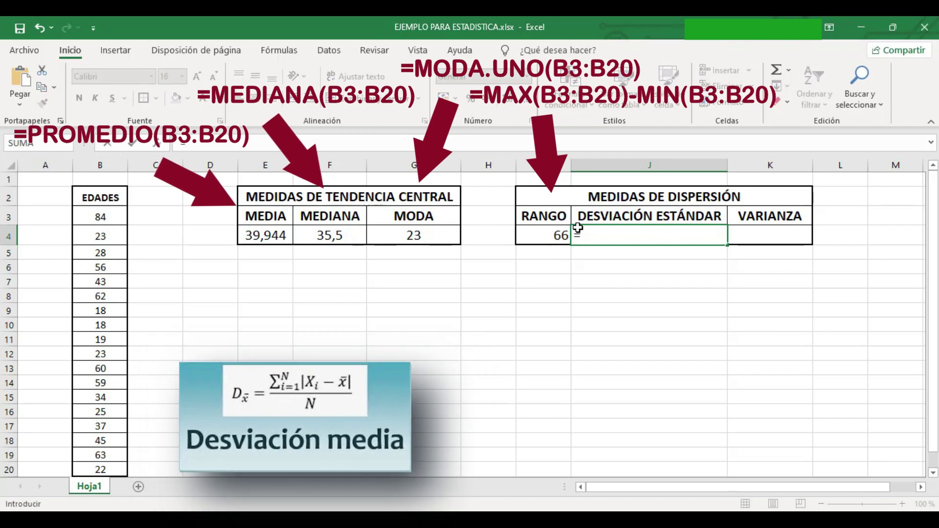
text(des)
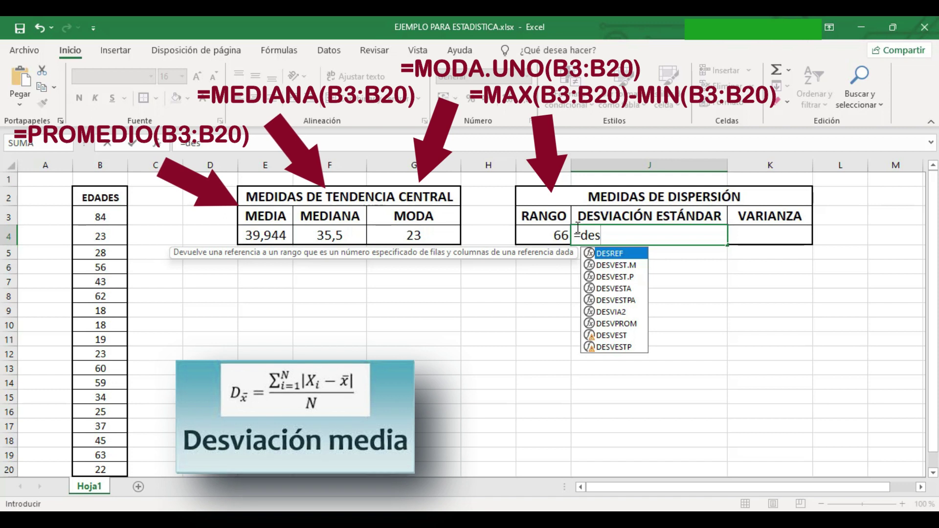
click(608, 266)
double_click(608, 267)
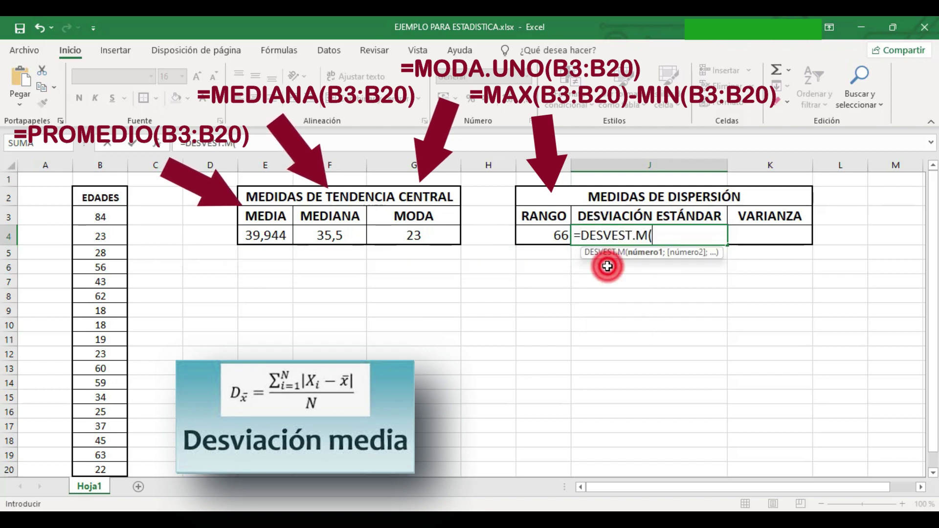
drag(89, 216, 105, 468)
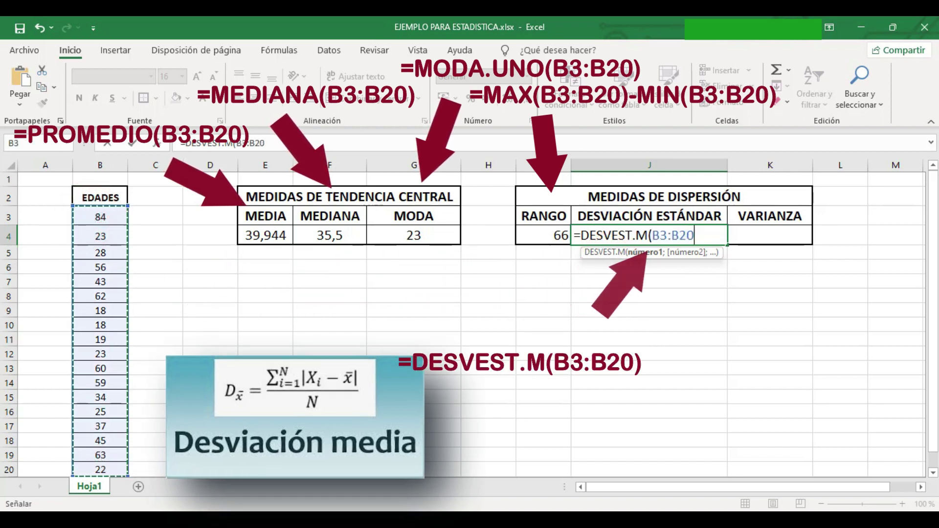
text())
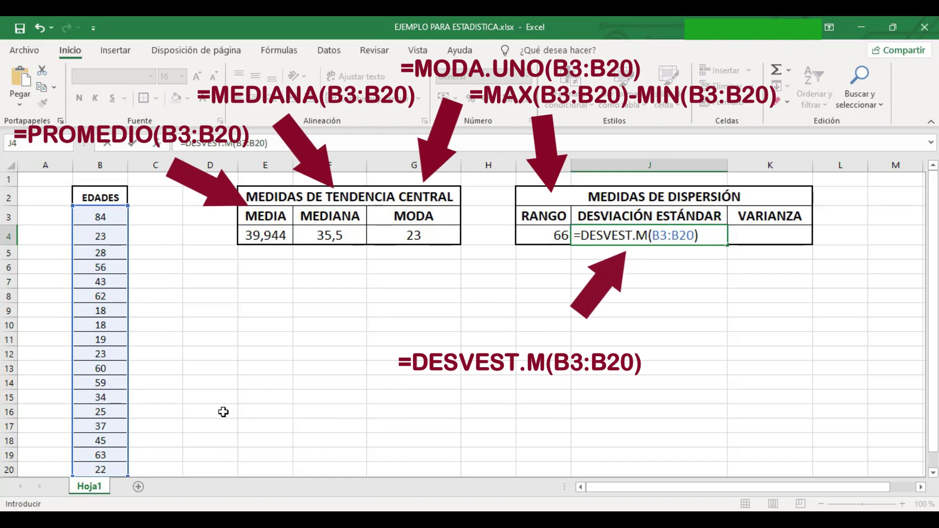
key(Return)
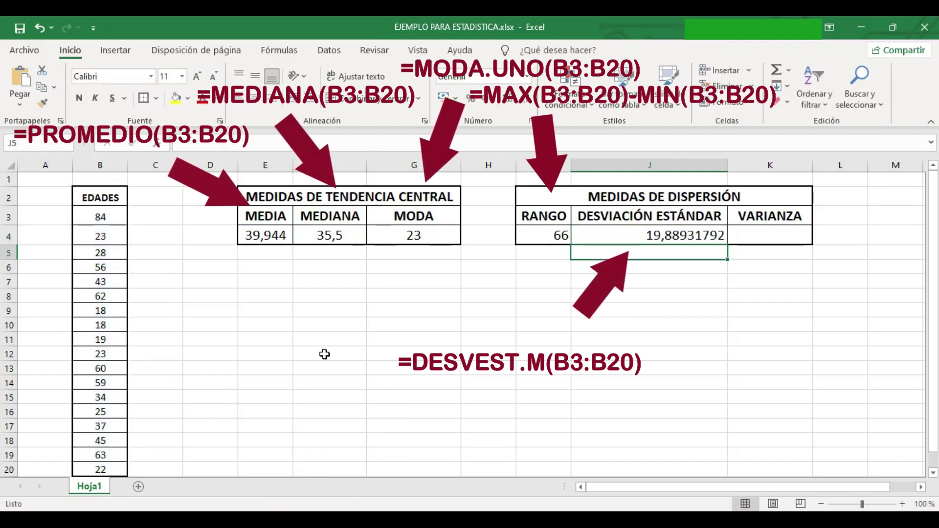
- Enter =VAR.S(B3:B20) in K4 for the sample variance, 395,584967
click(742, 238)
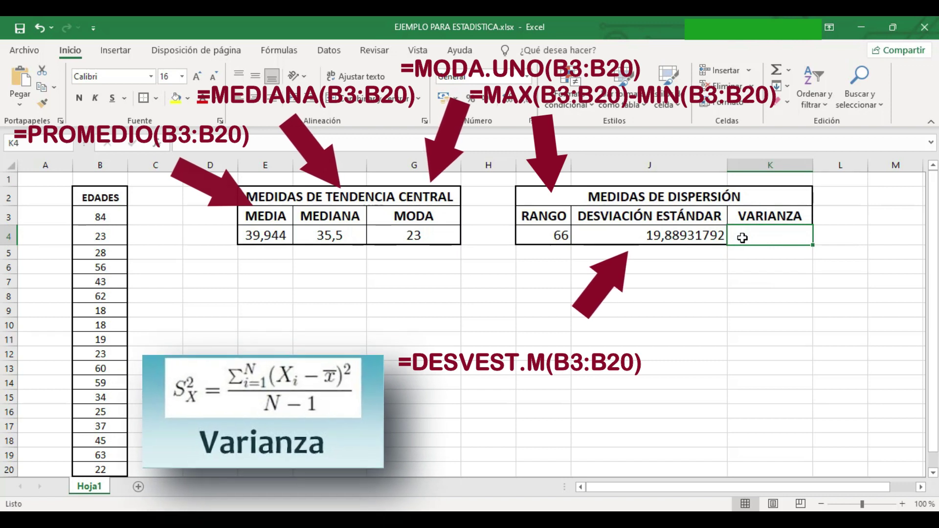
text(=)
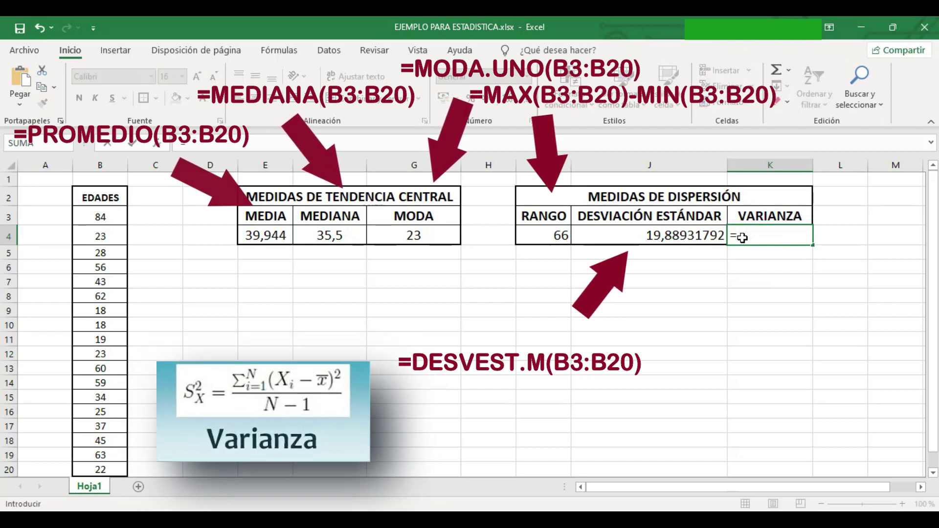
text(var)
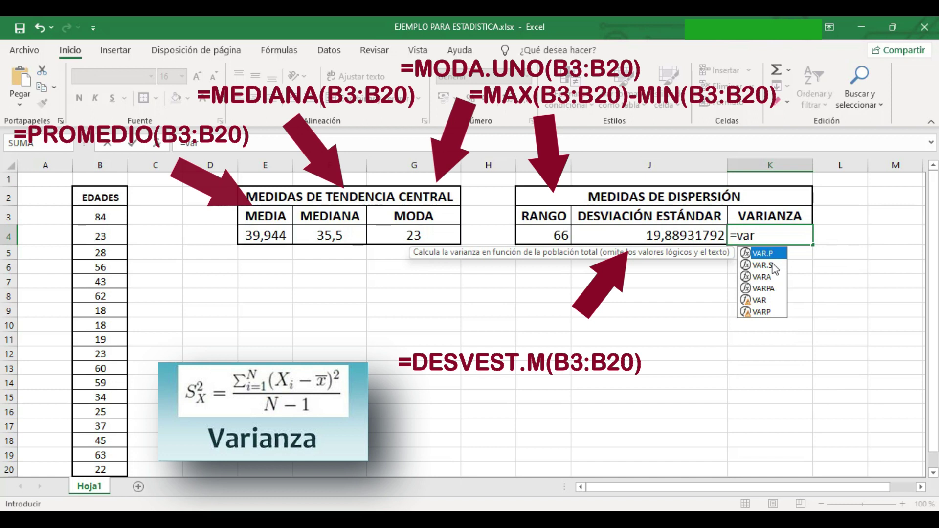
double_click(765, 265)
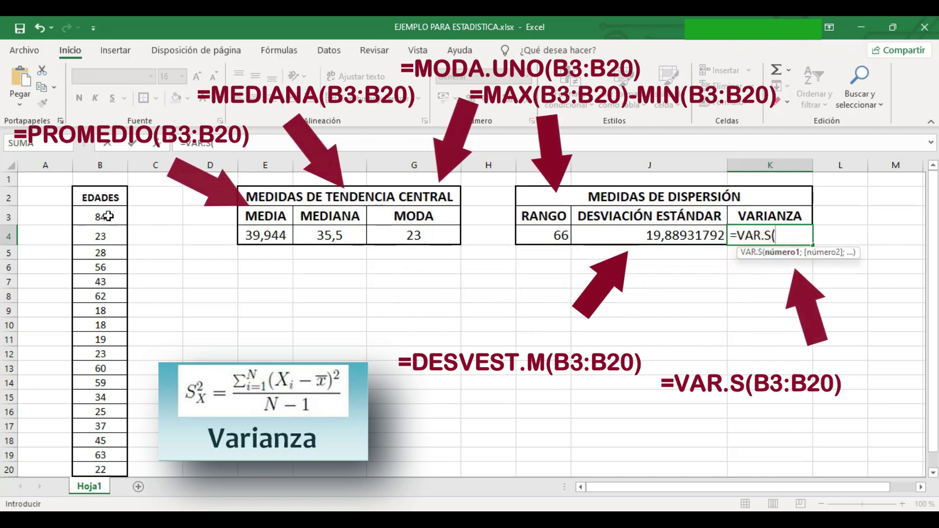
drag(108, 216, 105, 470)
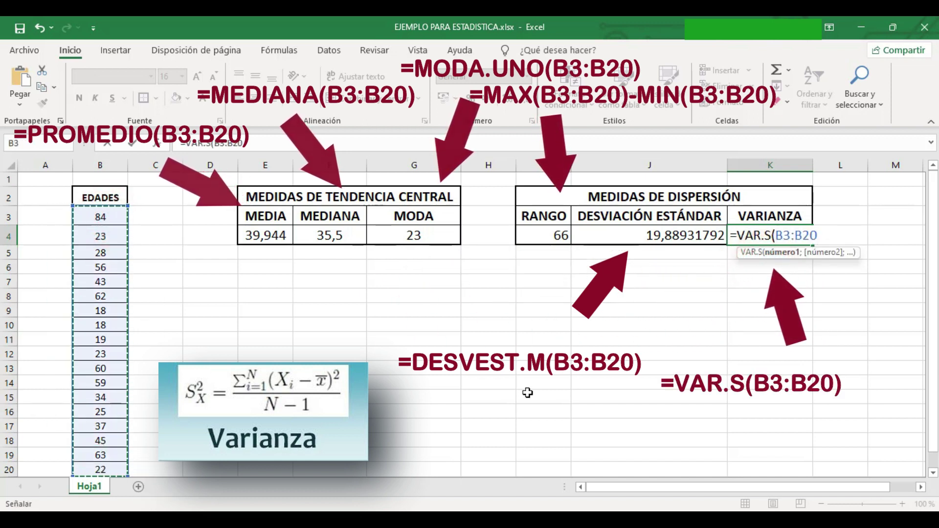
text())
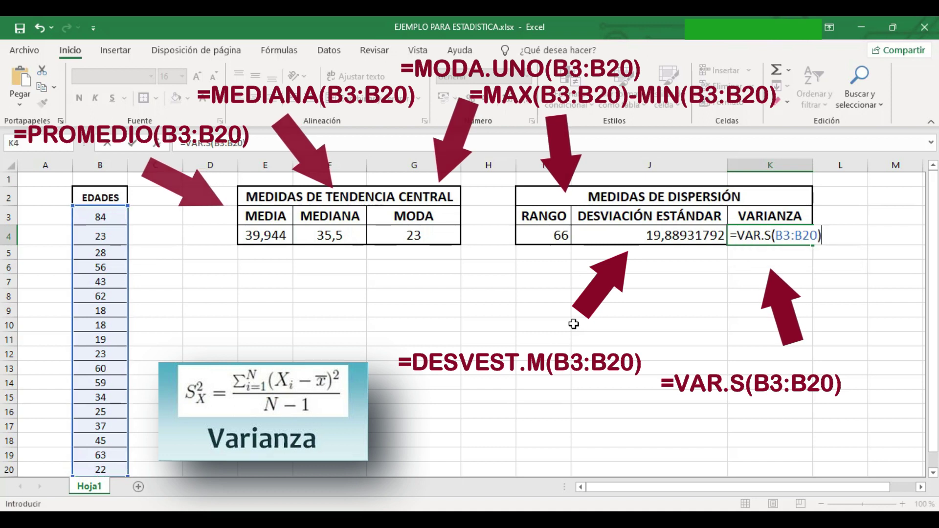
key(Return)
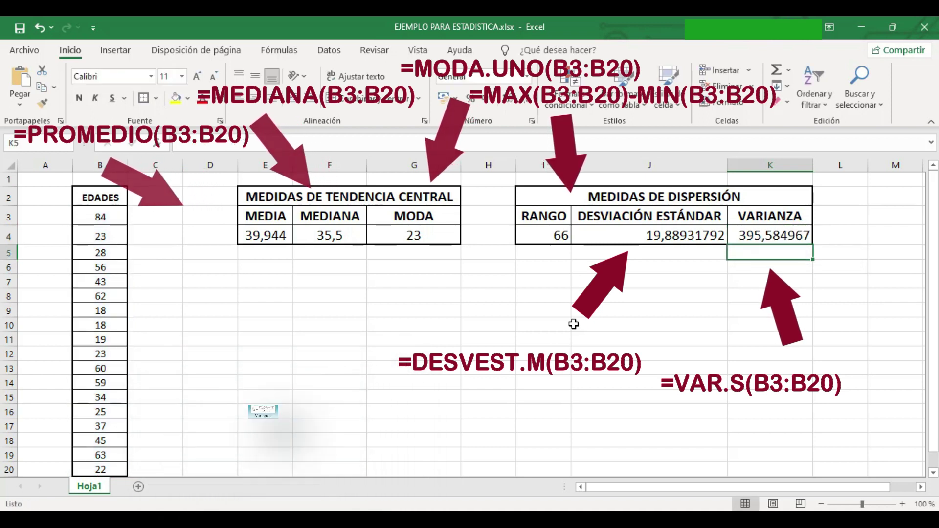